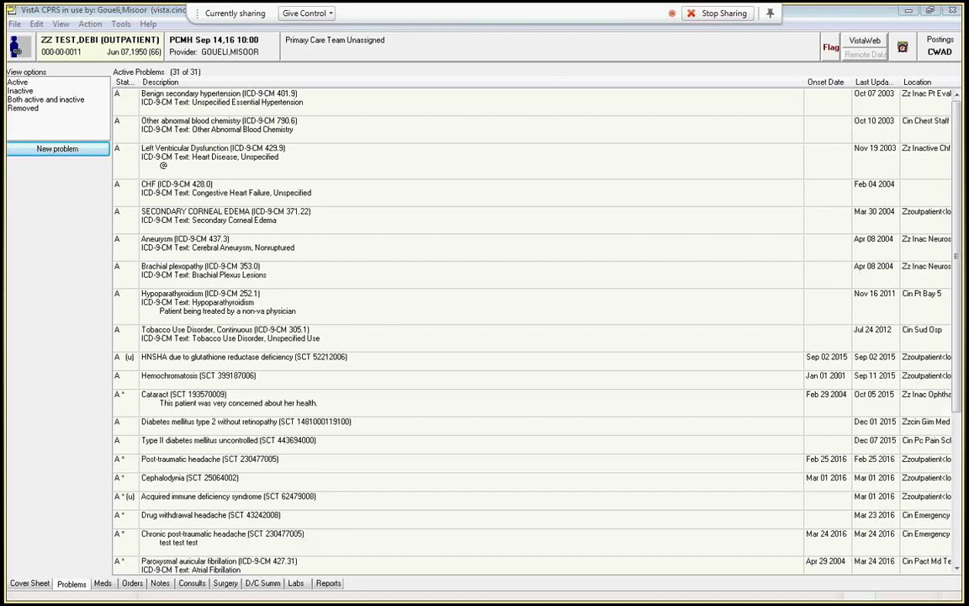
# Start a new allergy entry from the cover sheet, searching for "peni" and choosing the generic drug PENICILLIN as causative agent.
pyautogui.click(29, 583)
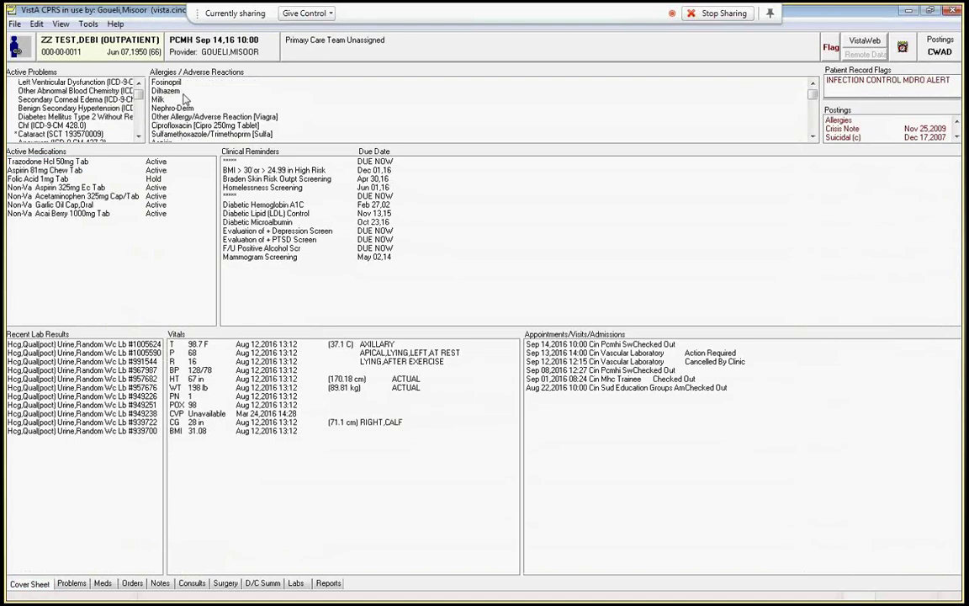
pyautogui.rightClick(168, 91)
pyautogui.click(219, 103)
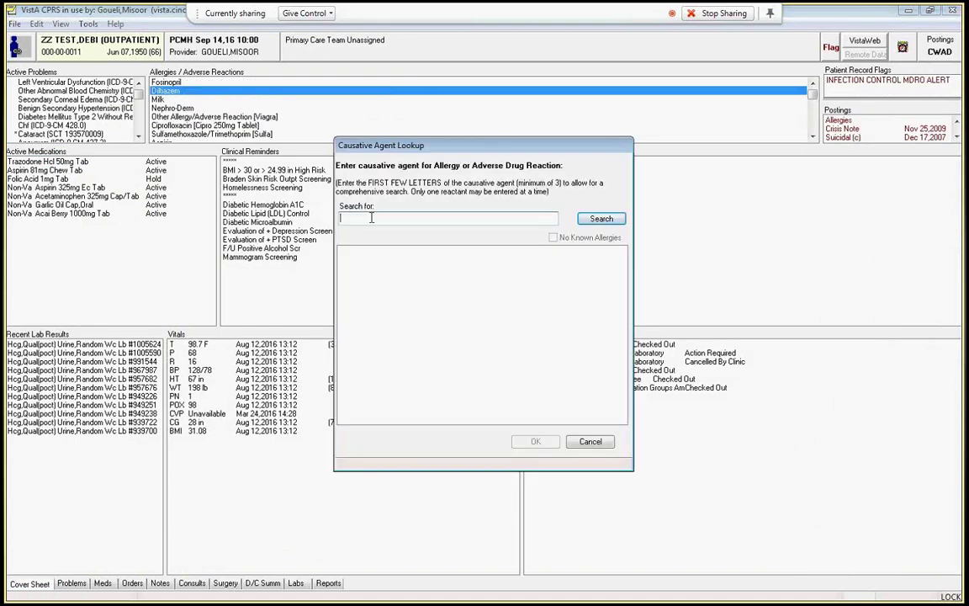
pyautogui.write('peni')
pyautogui.press('Return')
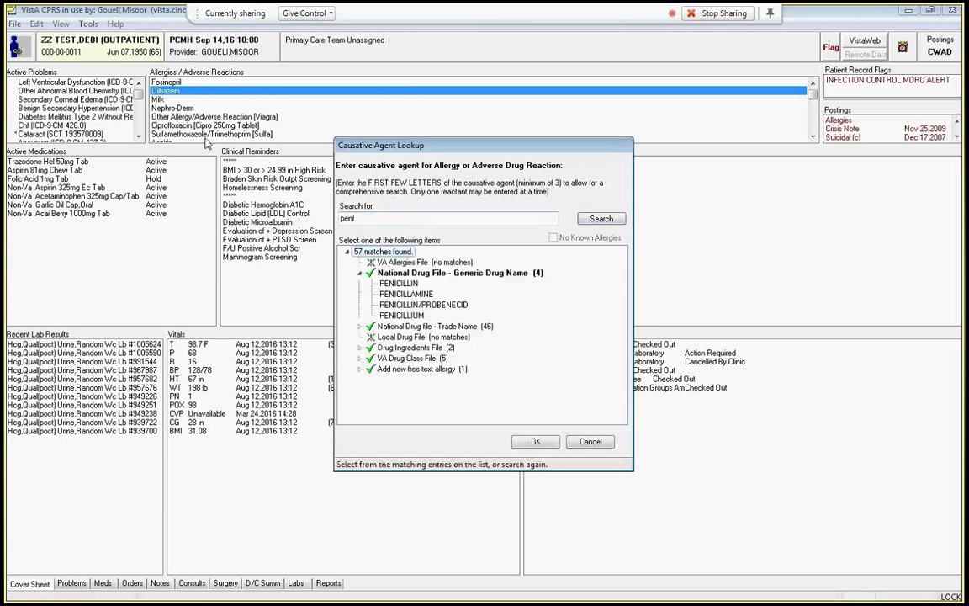
pyautogui.click(416, 285)
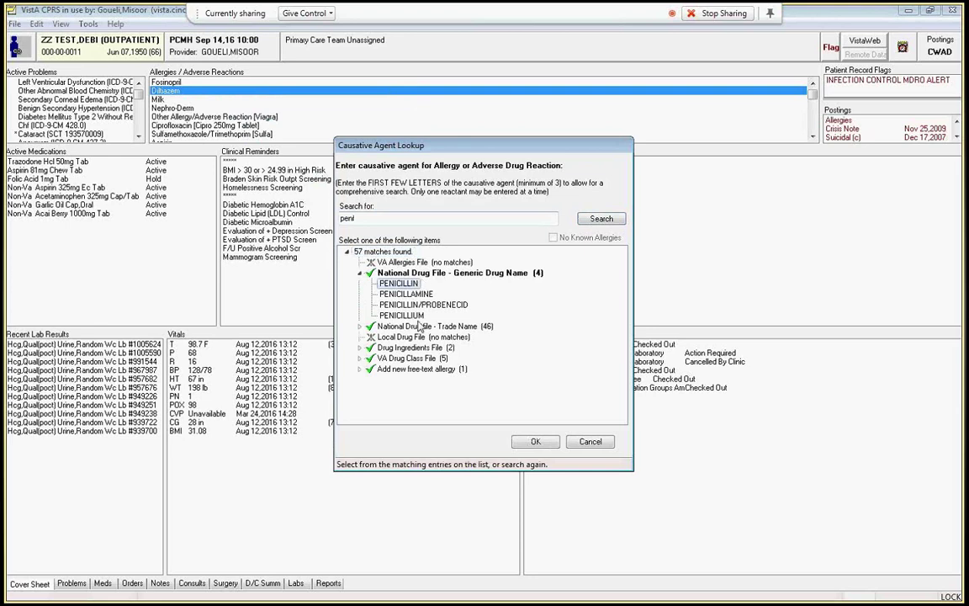
pyautogui.click(534, 441)
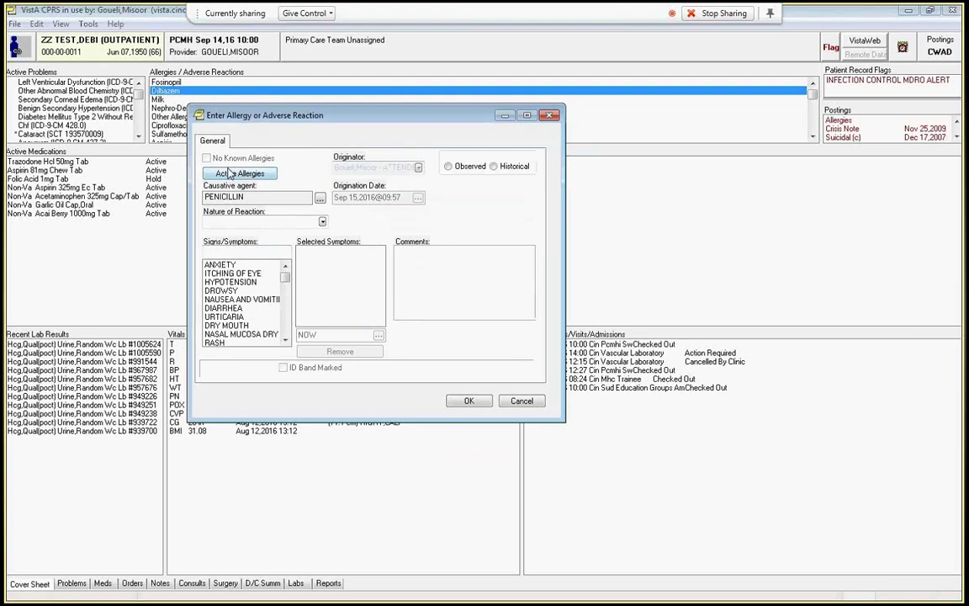
# Mark the penicillin reaction as Observed, with reaction date Sep 15,2016 and severity Severe.
pyautogui.click(449, 166)
pyautogui.click(495, 166)
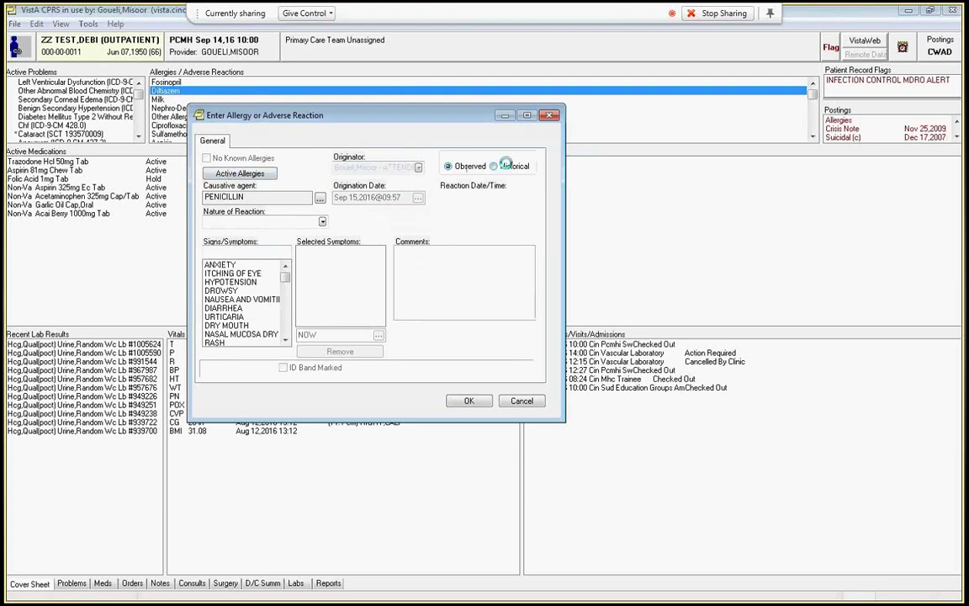
pyautogui.click(457, 167)
pyautogui.click(516, 221)
pyautogui.click(458, 232)
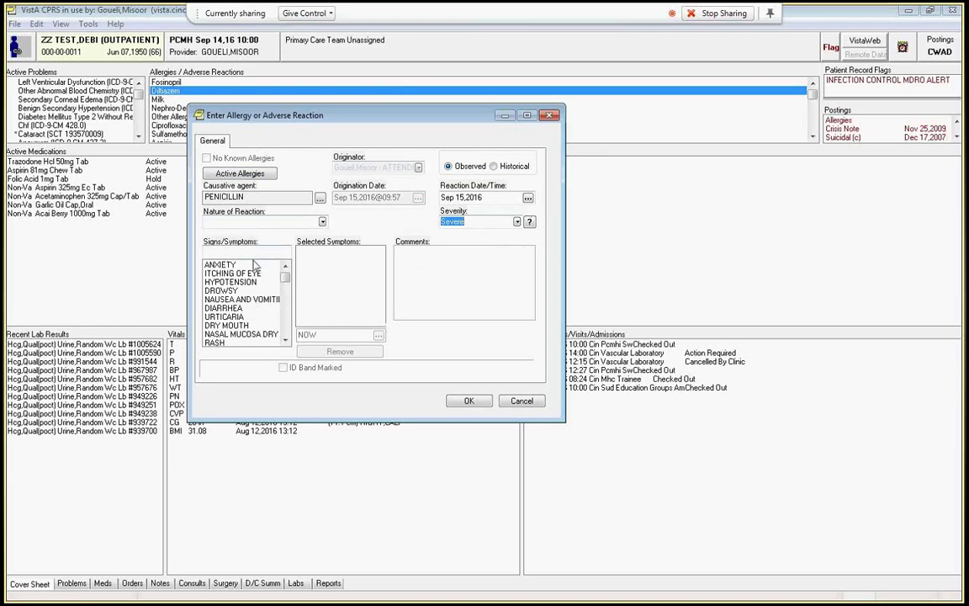
# Add ANAPHYLAXIS to the selected symptoms of the penicillin reaction and try to save the entry.
pyautogui.click(222, 222)
pyautogui.click(243, 252)
pyautogui.write('ANa')
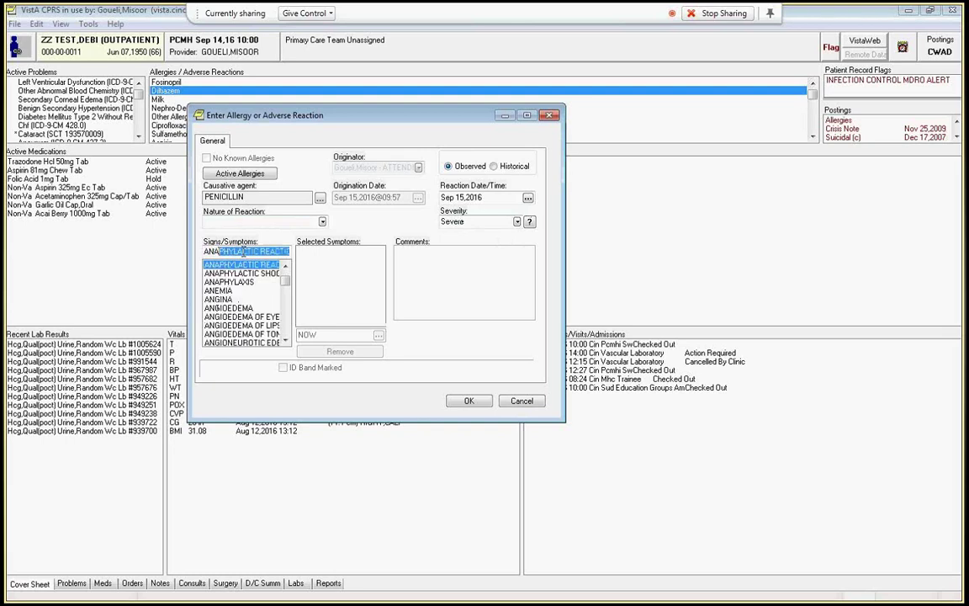
pyautogui.press('Return')
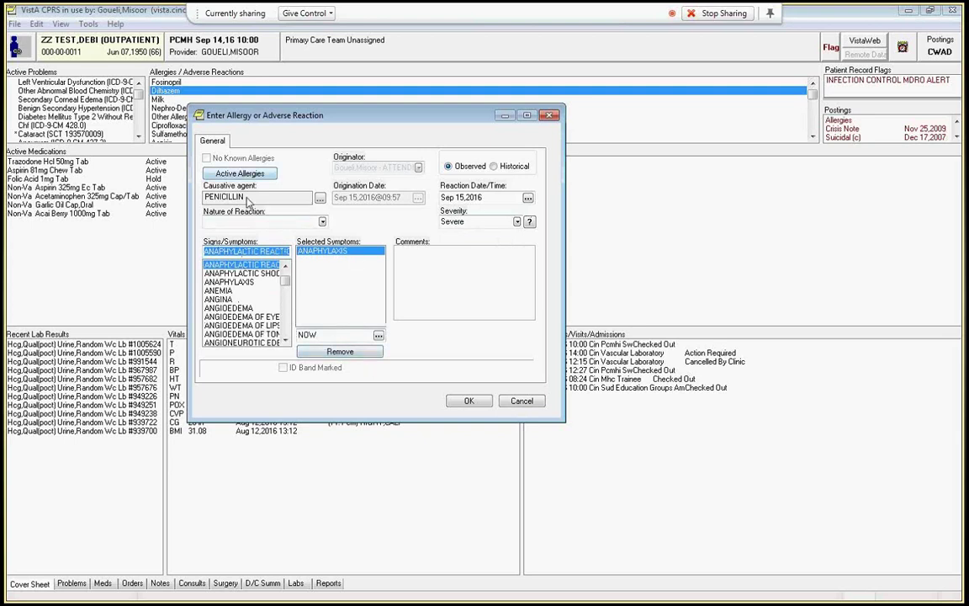
pyautogui.click(465, 400)
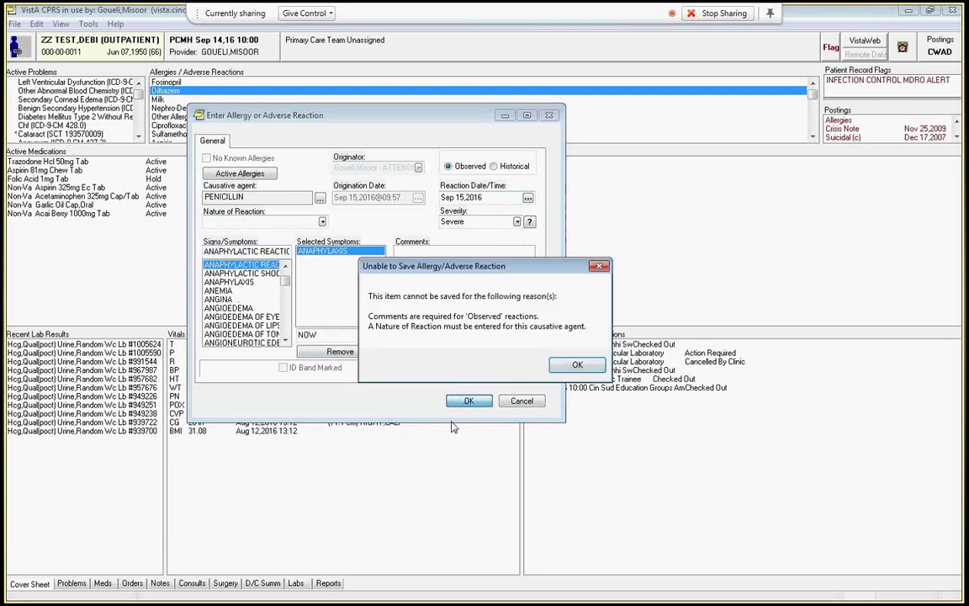
pyautogui.click(578, 365)
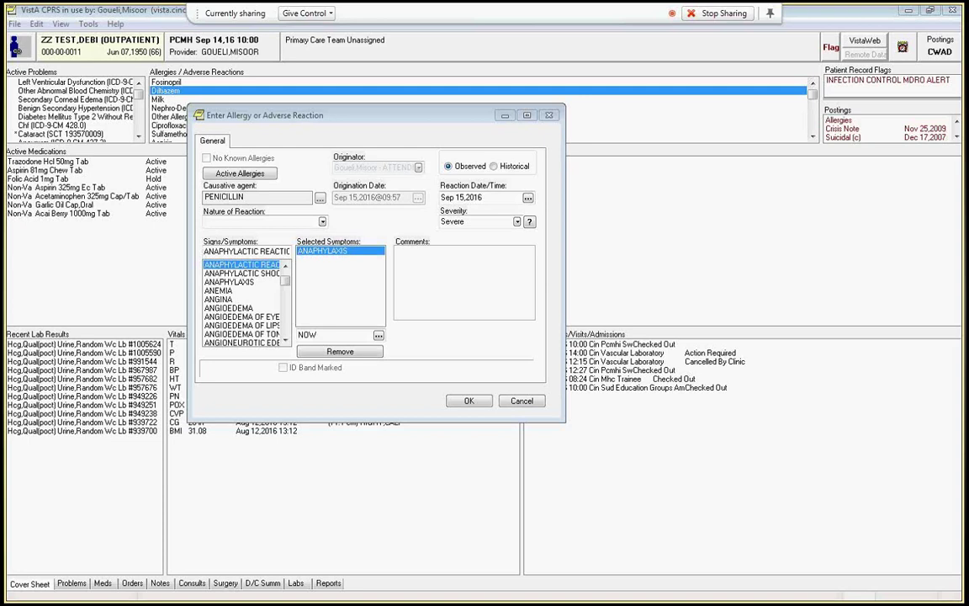
# Set the nature of the penicillin reaction to Allergy.
pyautogui.click(252, 222)
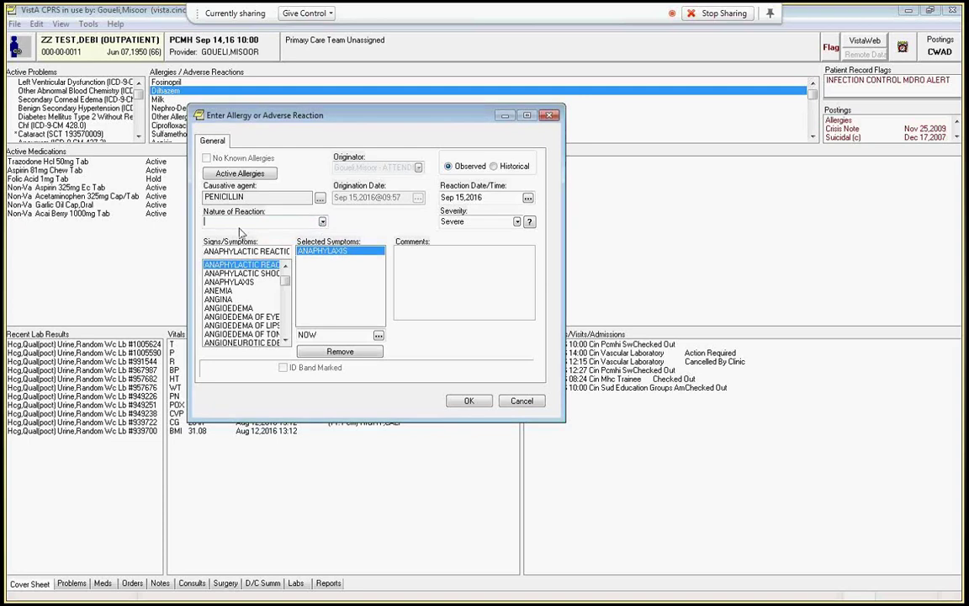
pyautogui.click(322, 221)
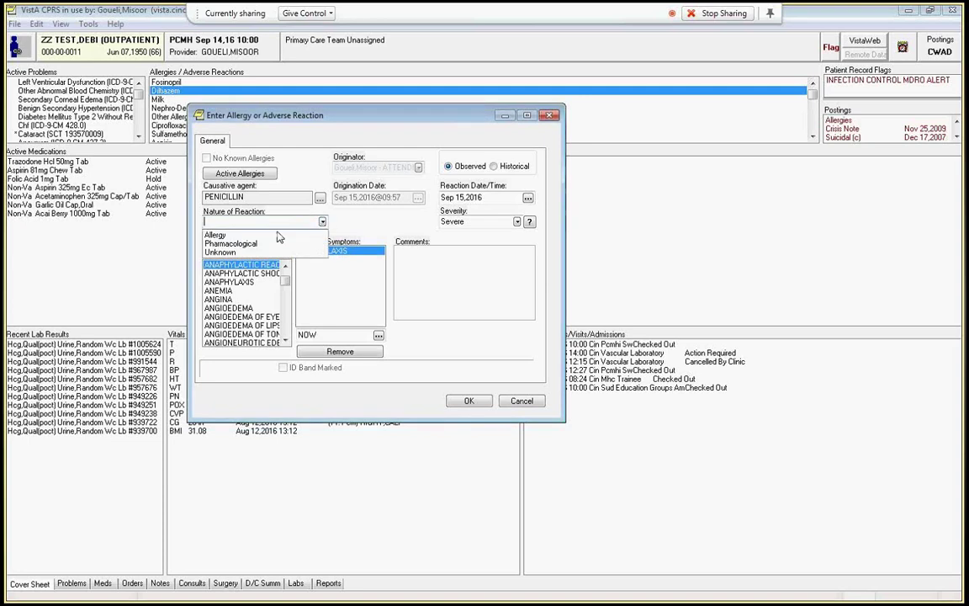
pyautogui.click(279, 236)
# Add the comment "Very bad, pt needed intubation and ECMO", try to save the penicillin allergy, and review the patient's allergy list.
pyautogui.click(461, 312)
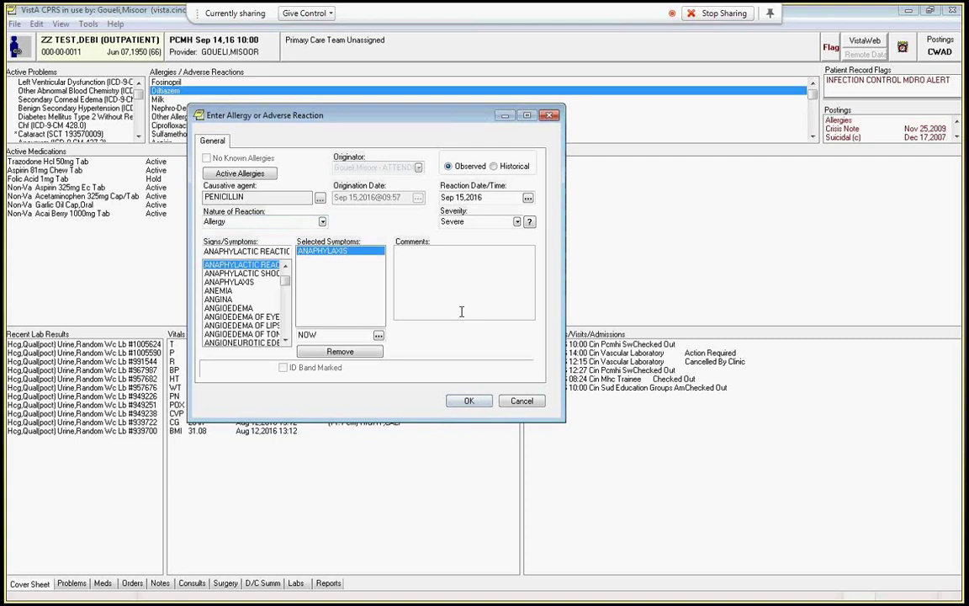
pyautogui.write('Very bad, ')
pyautogui.write('pr needed intubat')
pyautogui.write('ion and E')
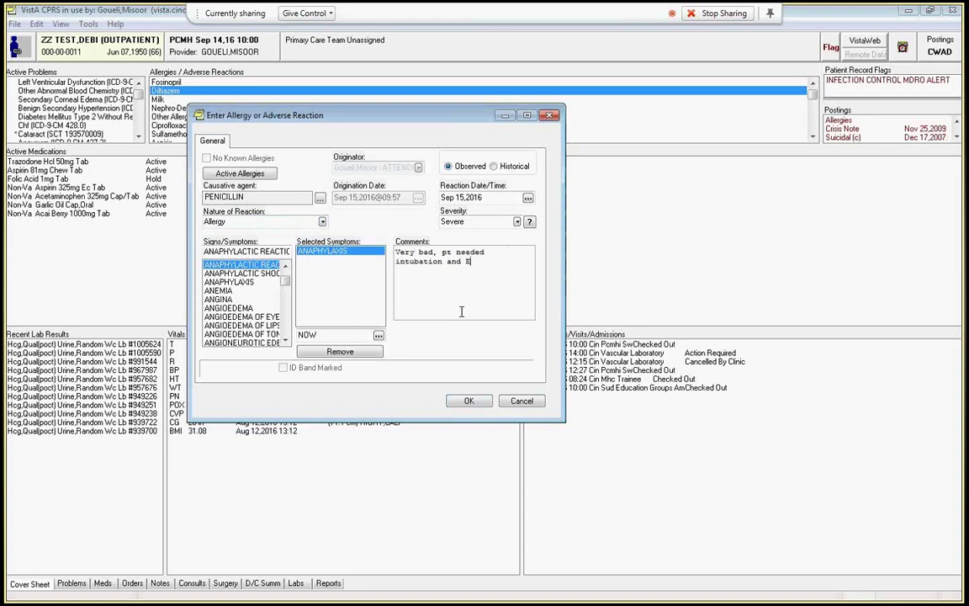
pyautogui.write('CMO')
pyautogui.click(467, 402)
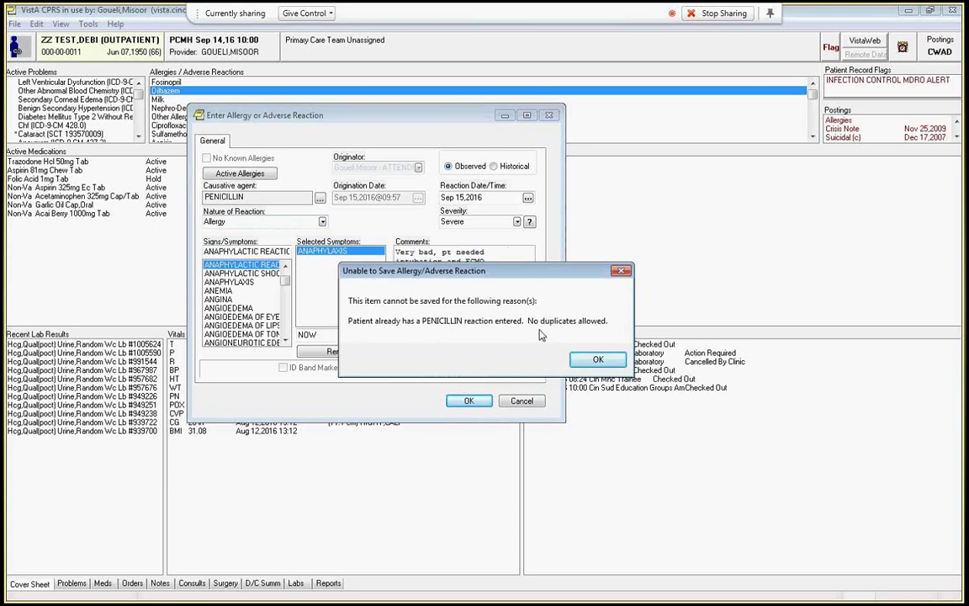
pyautogui.click(595, 362)
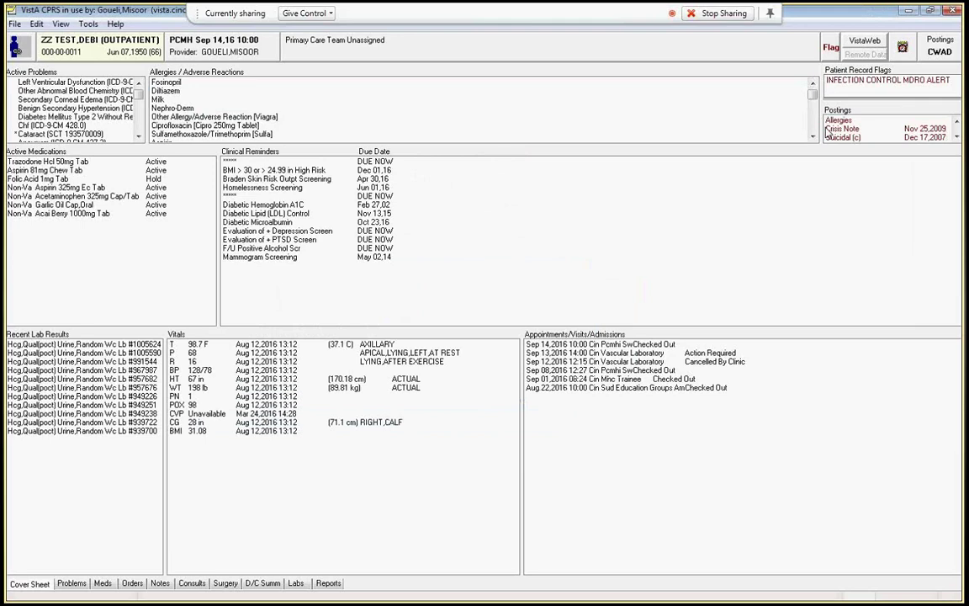
pyautogui.scroll(-10, 810, 125)
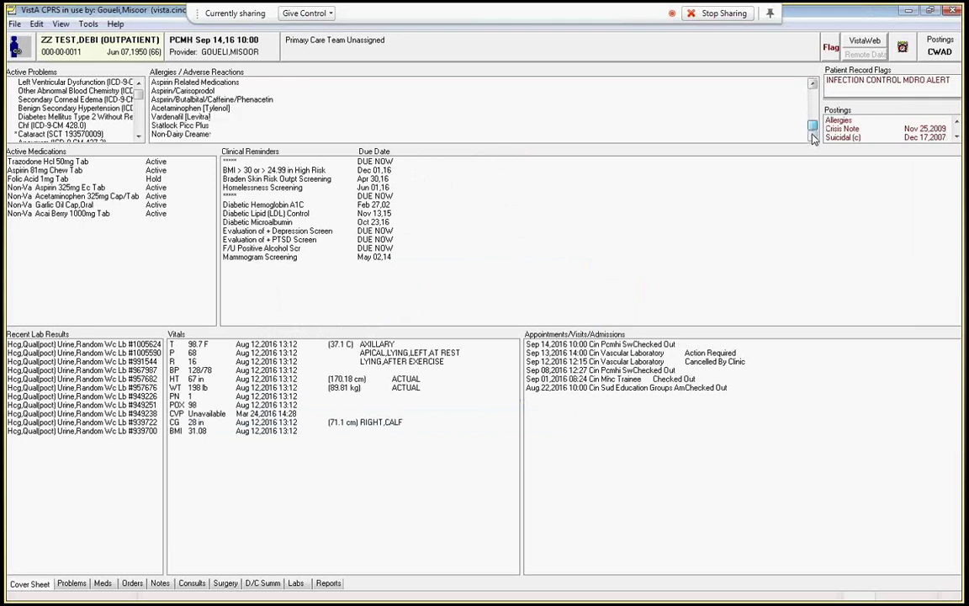
# Start a new entry in the problem list, searching for DVT and choosing "Deep vein thrombosis of bilateral lower extremities".
pyautogui.click(72, 583)
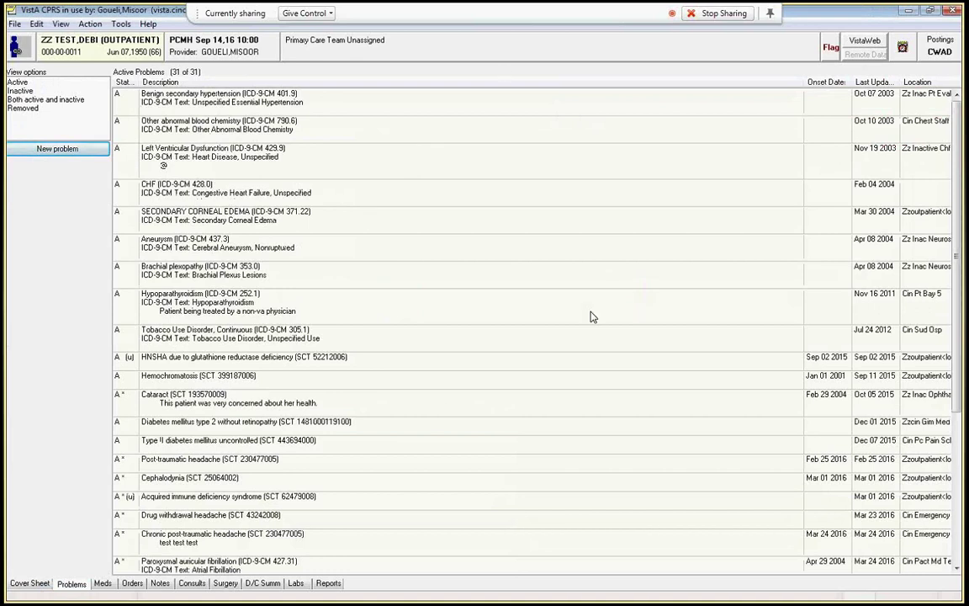
pyautogui.click(44, 147)
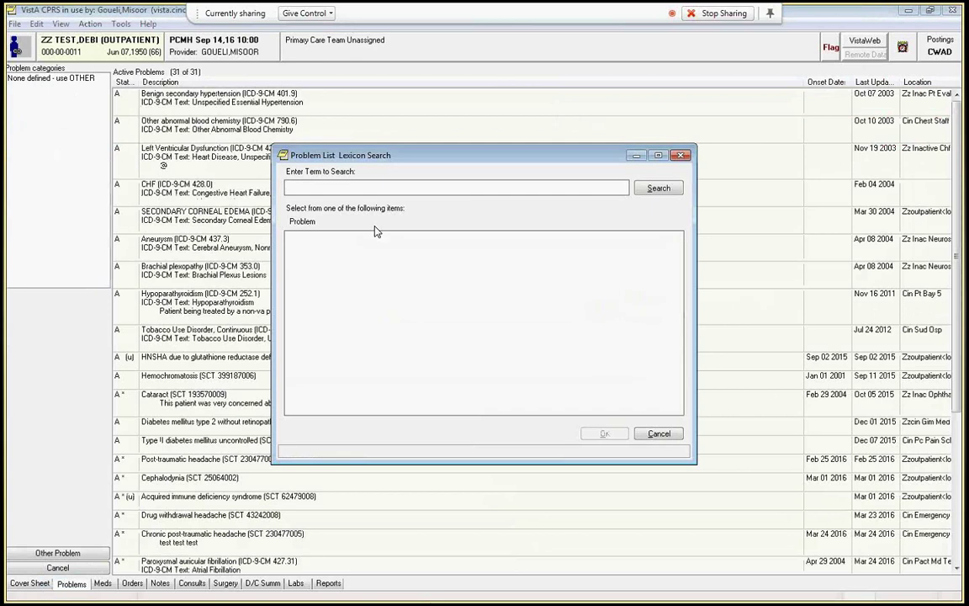
pyautogui.write('DVT')
pyautogui.press('Return')
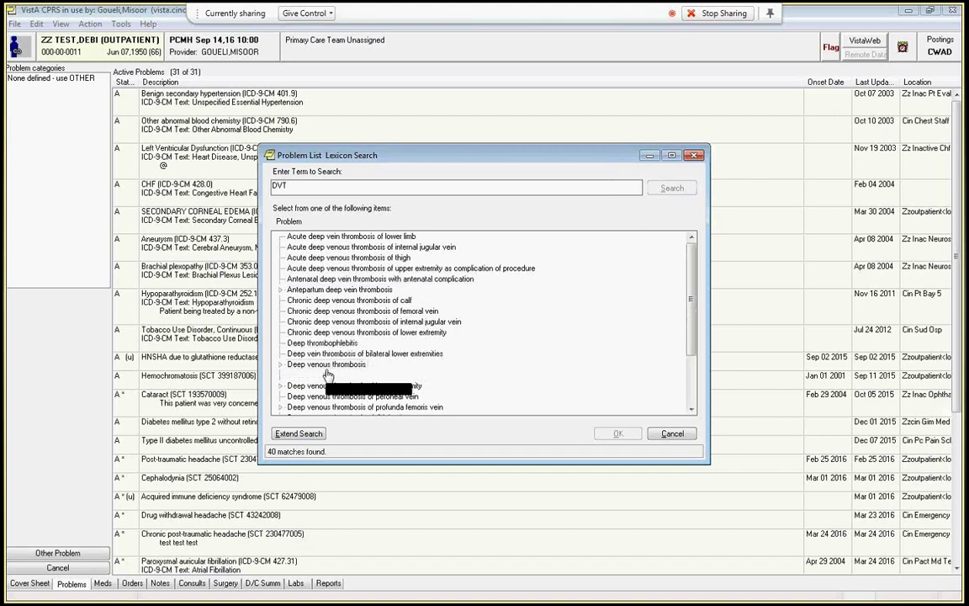
pyautogui.click(374, 353)
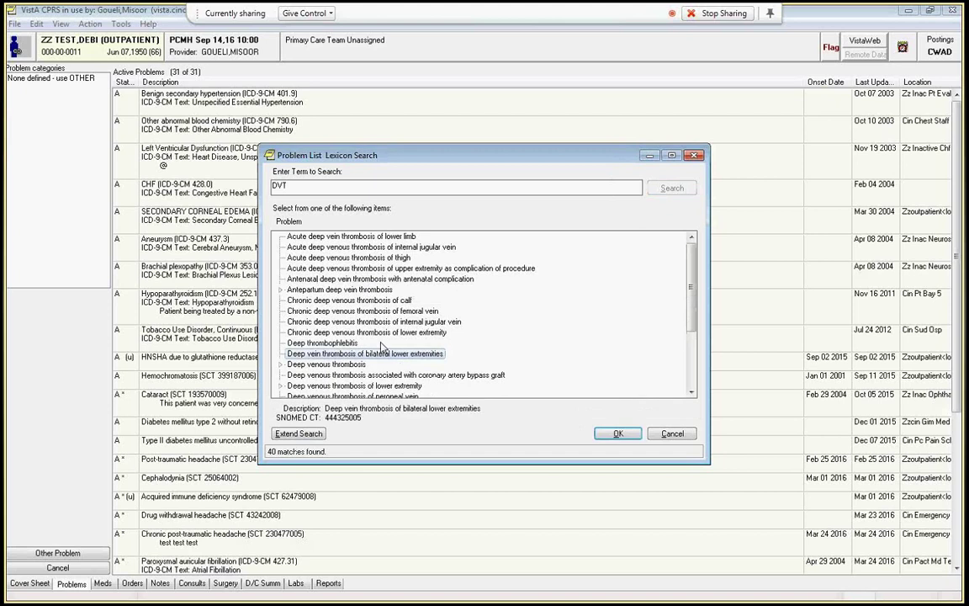
pyautogui.click(617, 433)
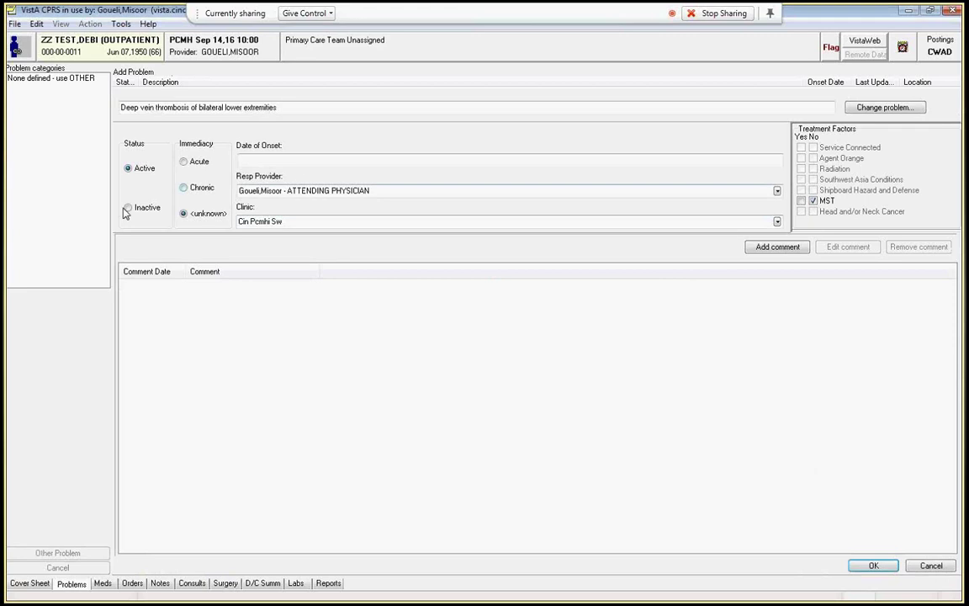
# Add the comment "on 9/20/2016, b/l. Provoked to be on an AC x3 months" to the deep vein thrombosis problem and save it.
pyautogui.hotkey('alt', 'a')
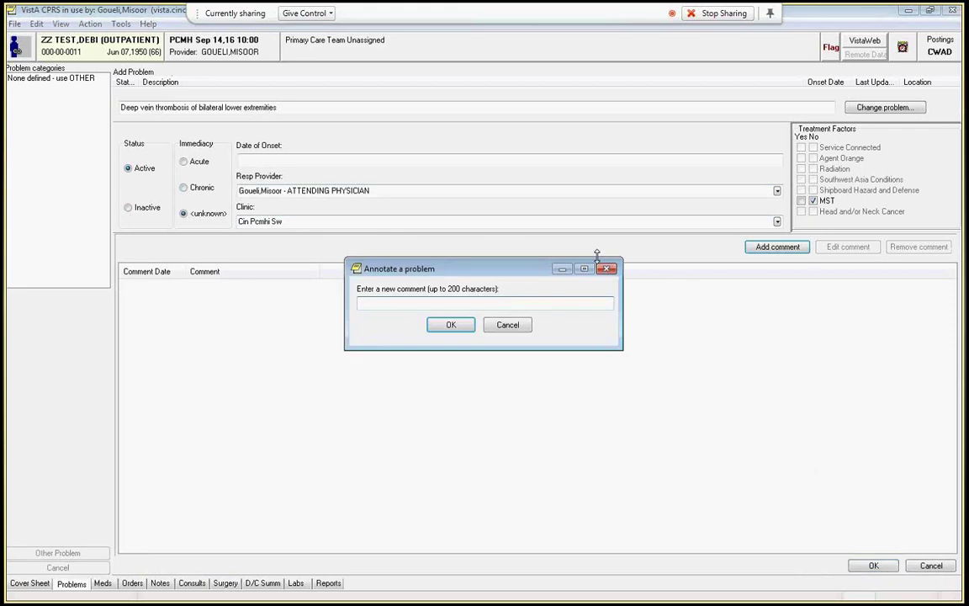
pyautogui.write('on 9/20/2016')
pyautogui.write(', b/l.  Provoked! ro be on')
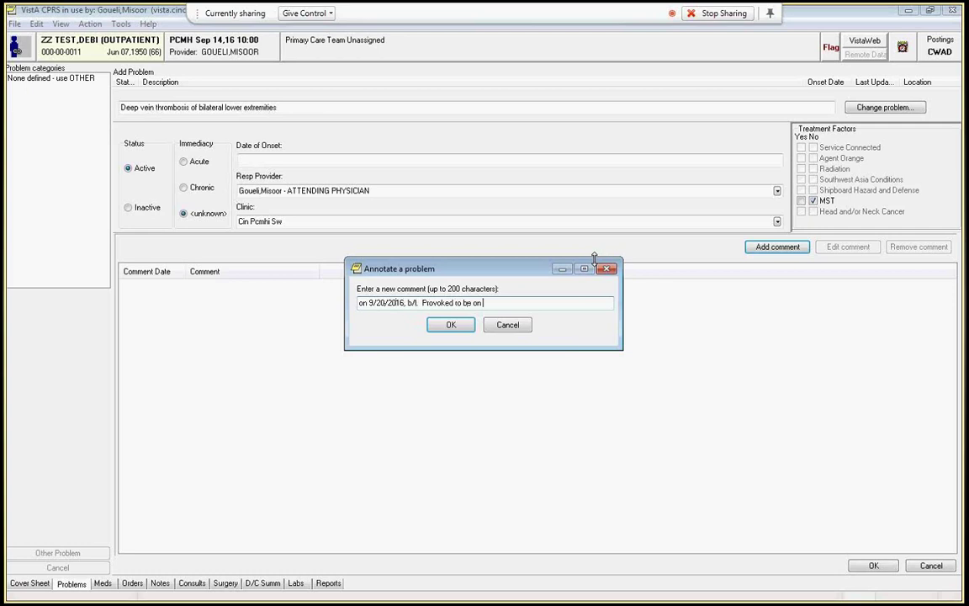
pyautogui.write(' an AC x3 months')
pyautogui.click(449, 326)
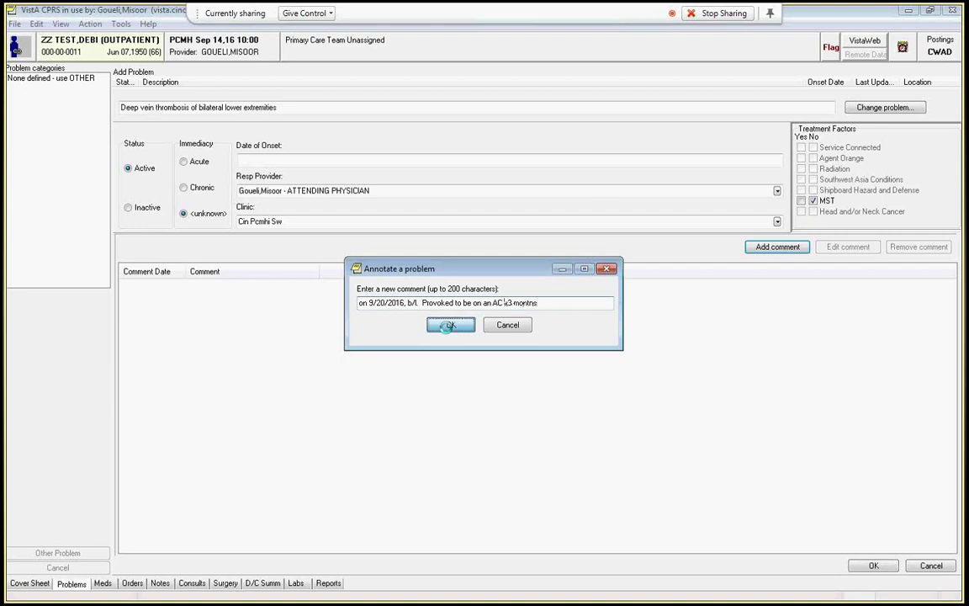
pyautogui.click(872, 564)
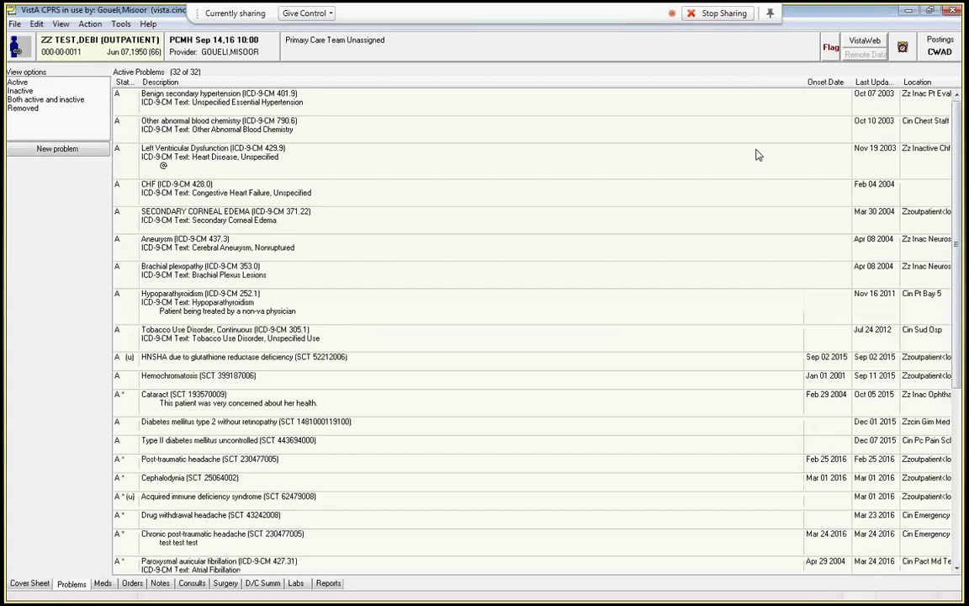
# Review the new deep vein thrombosis entry in the active problems list and return to the cover sheet.
pyautogui.moveTo(963, 126); pyautogui.dragTo(948, 347)
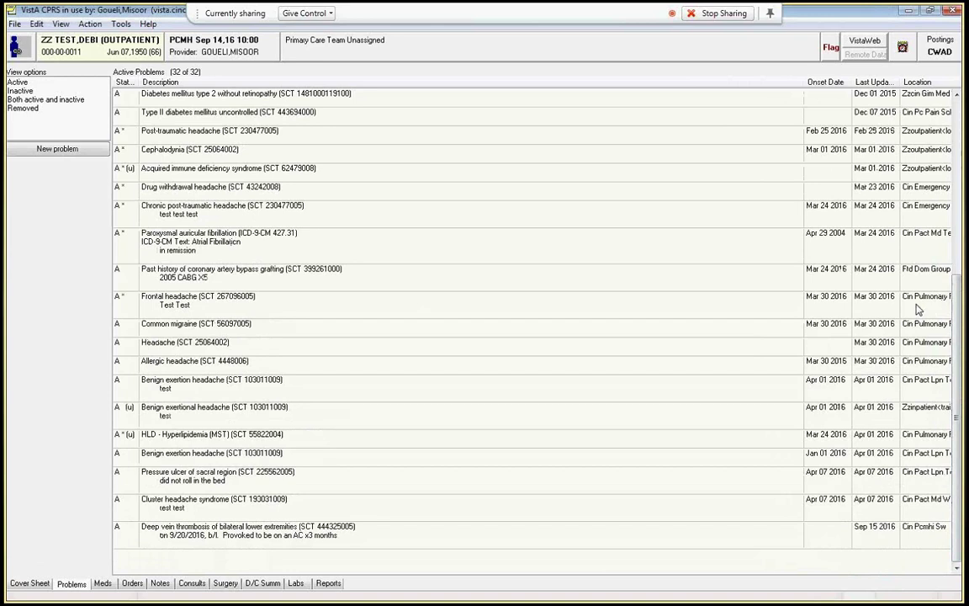
pyautogui.click(251, 538)
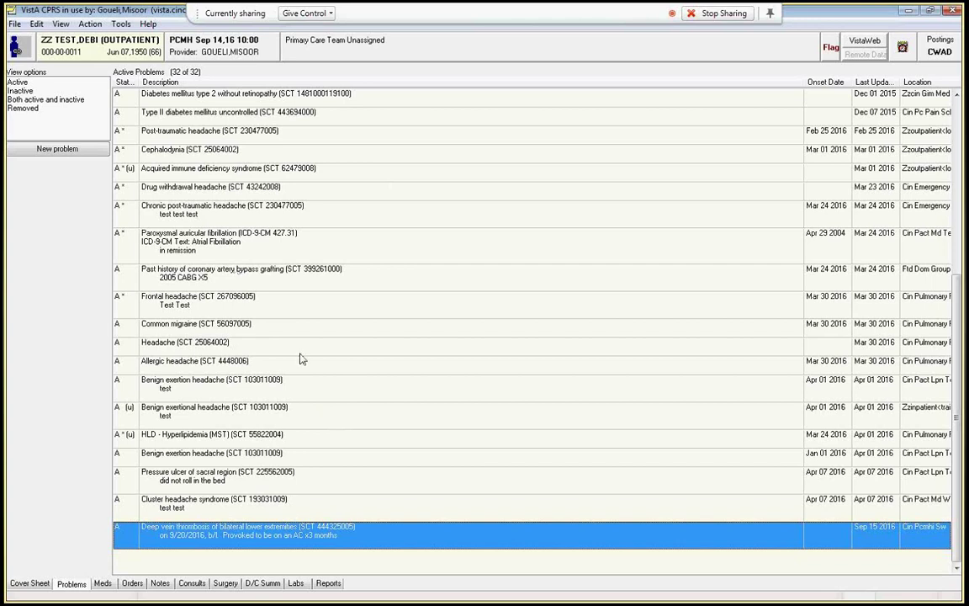
pyautogui.click(30, 583)
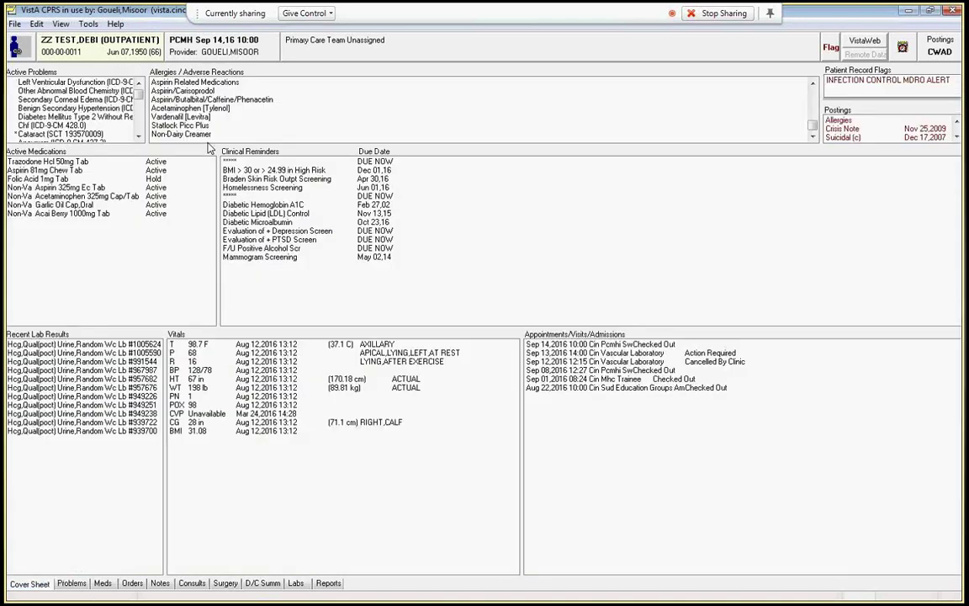